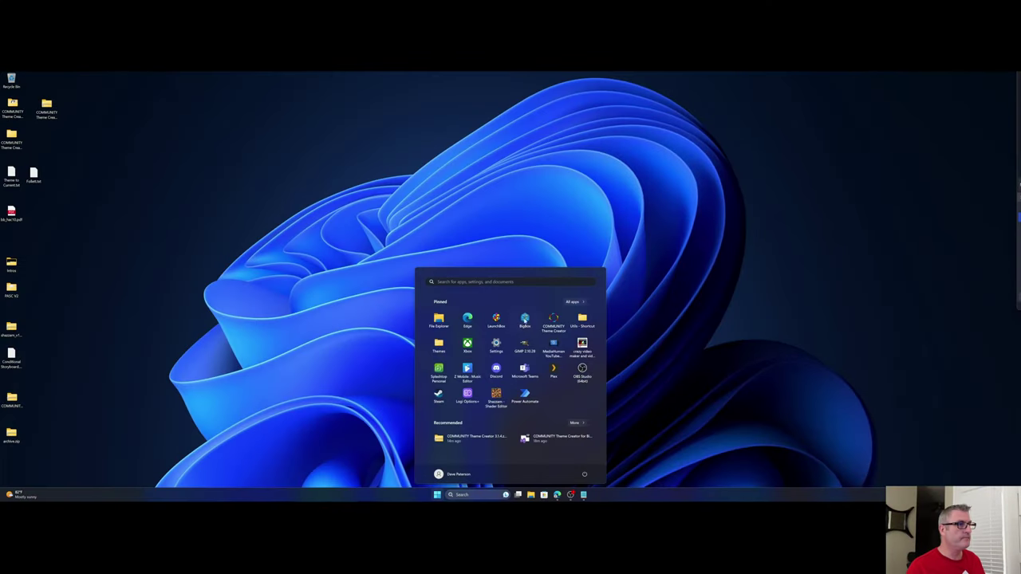
Launch COMMUNITY Theme Creator from its pinned Start-menu tile
{"action": "left_click", "coordinate": [551, 318]}
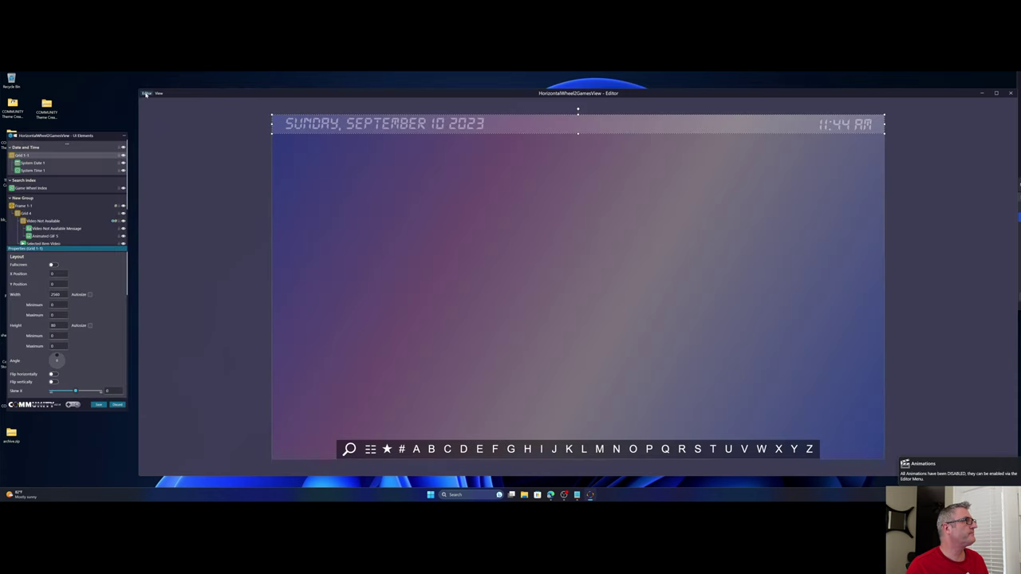
Check the Editor menu, cancel the Discard prompt, and make Canvas 1 visible to show the wheel
{"action": "left_click", "coordinate": [147, 93]}
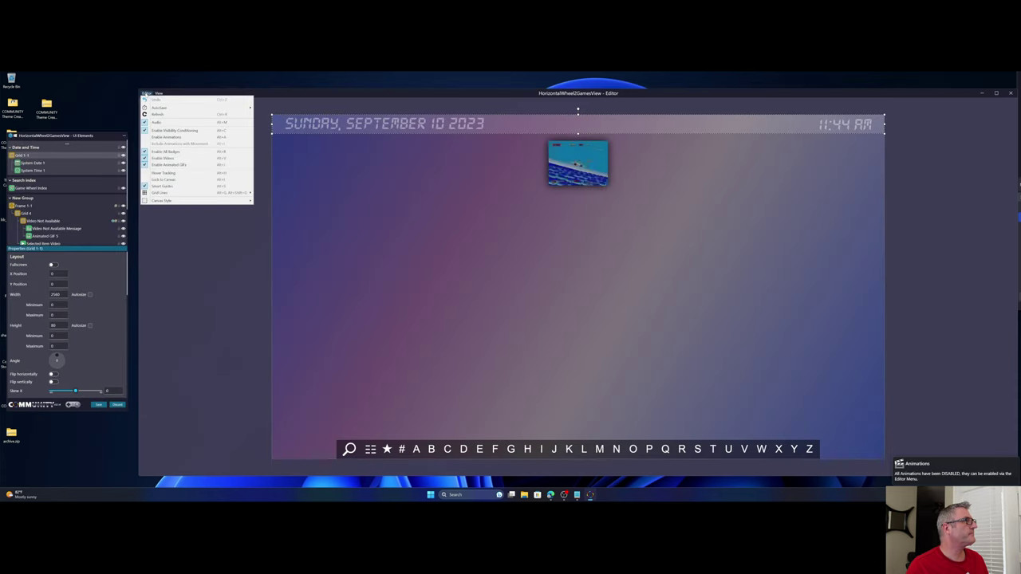
{"action": "left_click", "coordinate": [176, 246]}
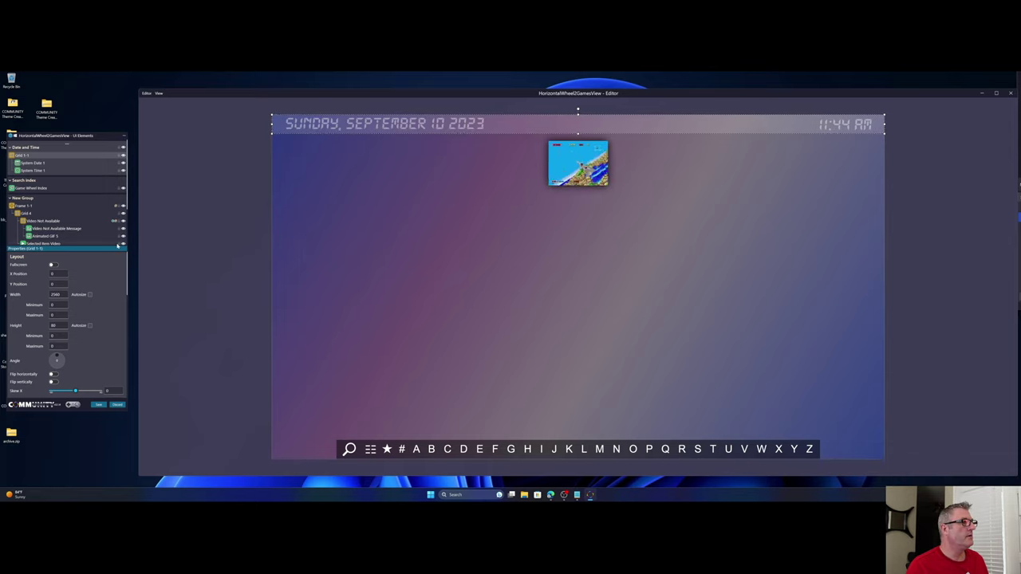
{"action": "left_click", "coordinate": [118, 405]}
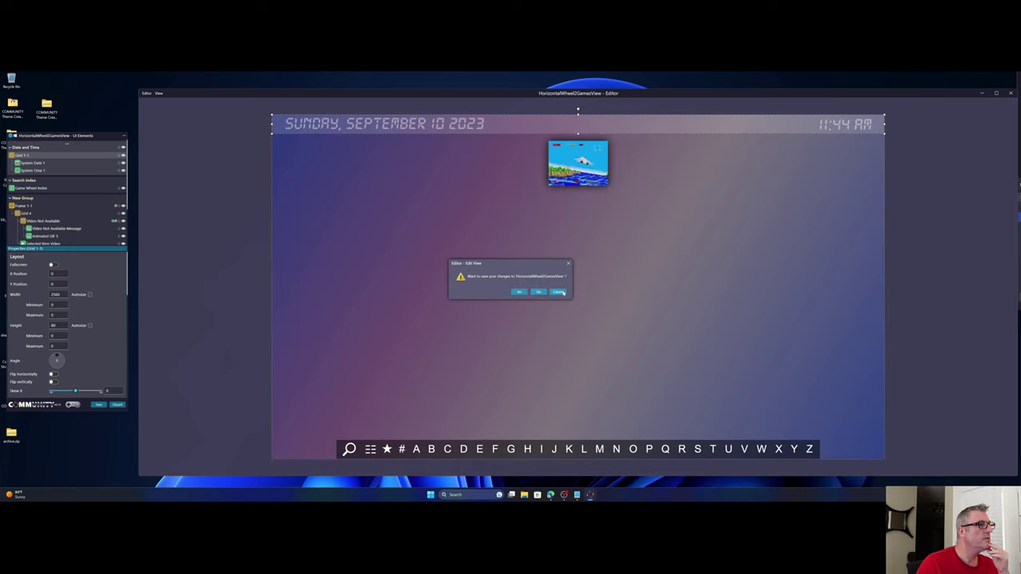
{"action": "left_click", "coordinate": [557, 292]}
{"action": "scroll", "coordinate": [83, 224], "scroll_direction": "down", "scroll_amount": 3}
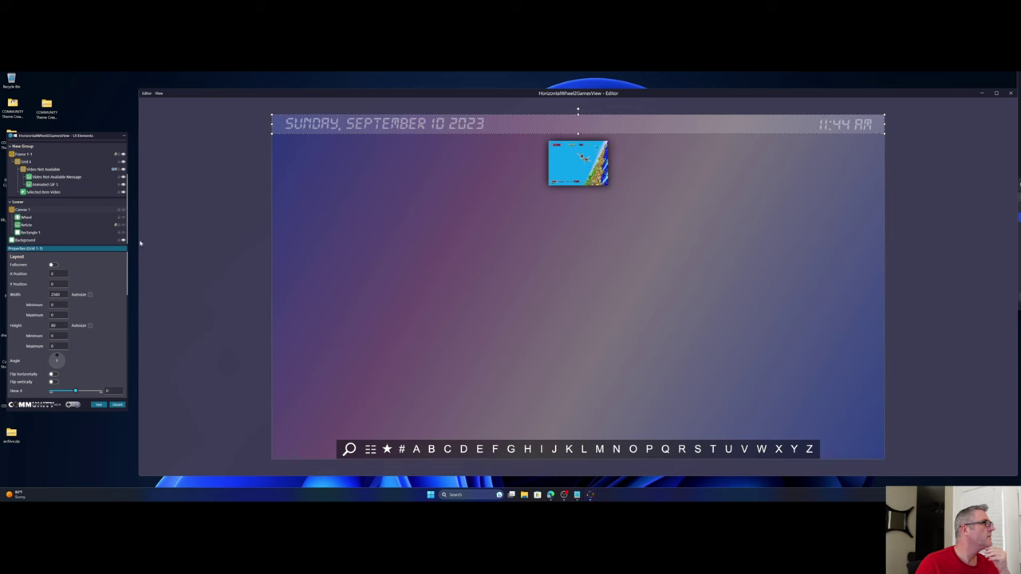
{"action": "left_click", "coordinate": [122, 209]}
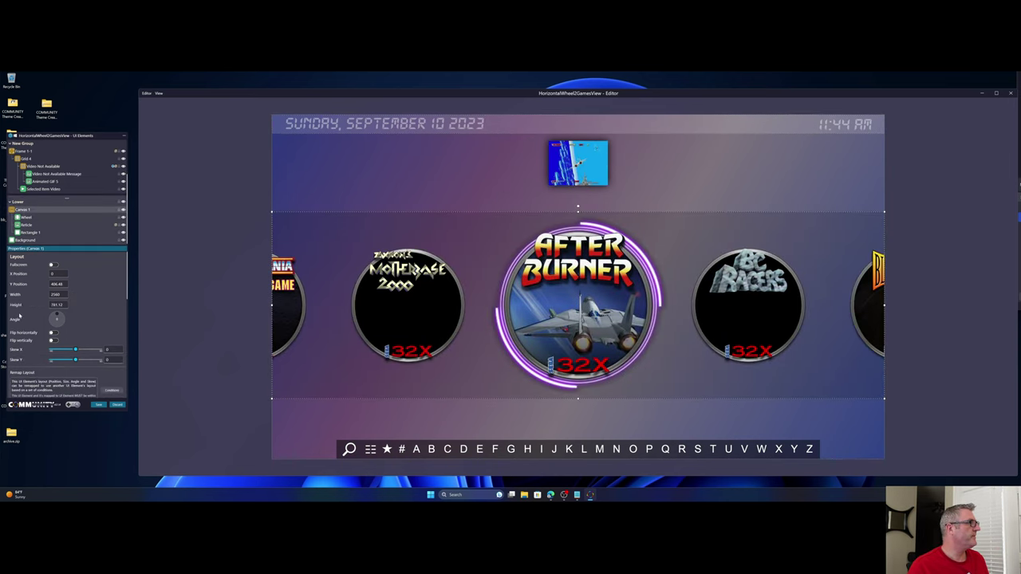
Inspect Canvas 1's Background Color picker twice, cancelling both times without changes
{"action": "scroll", "coordinate": [24, 318], "scroll_direction": "down", "scroll_amount": 6}
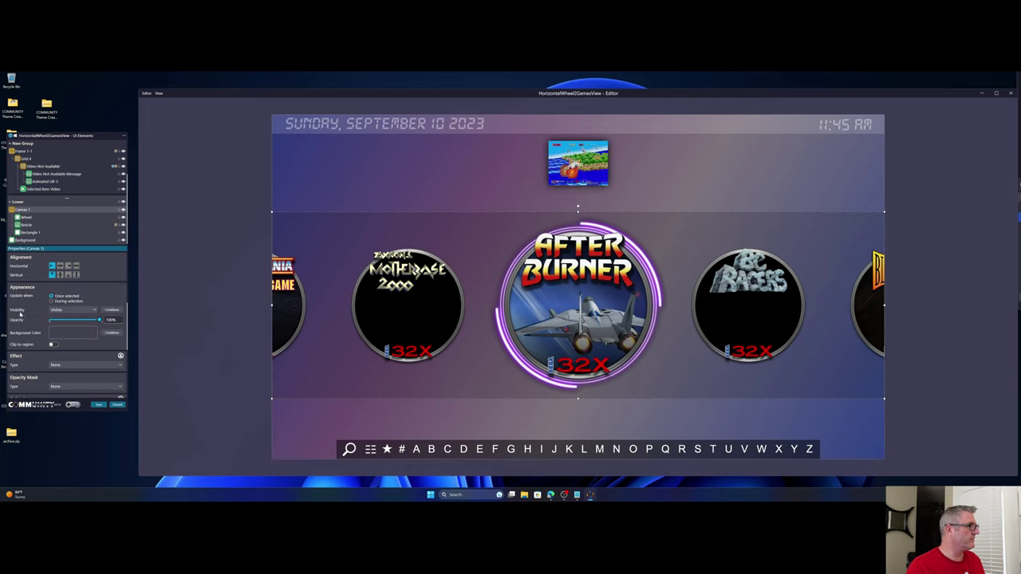
{"action": "left_click", "coordinate": [74, 333]}
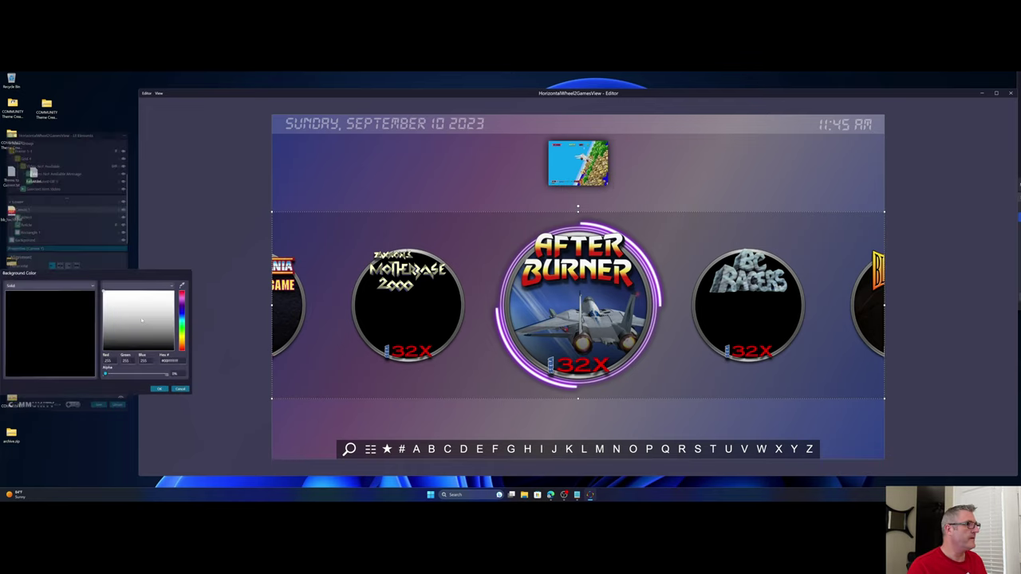
{"action": "left_click_drag", "start_coordinate": [133, 273], "coordinate": [135, 261]}
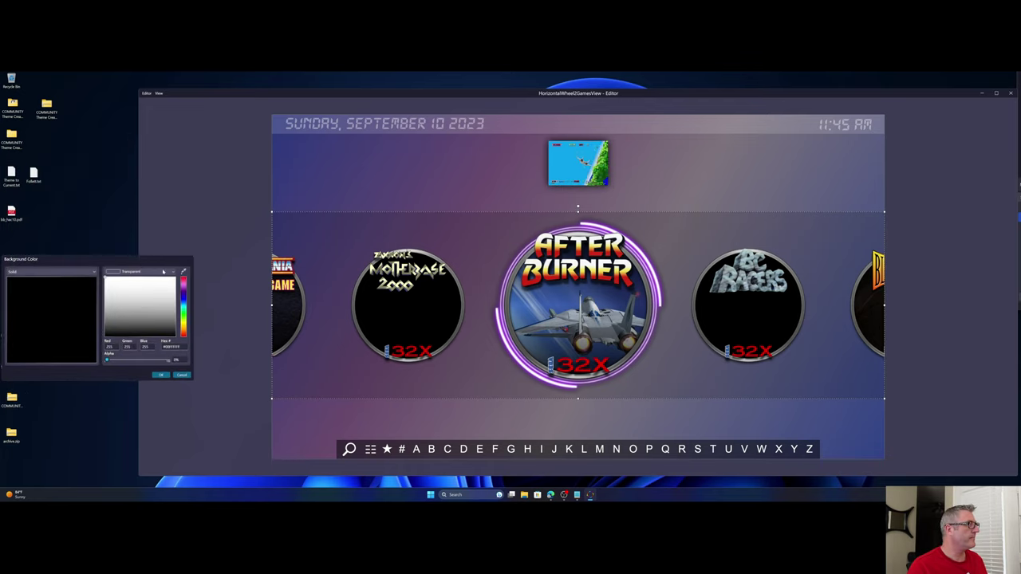
{"action": "key", "text": "Escape"}
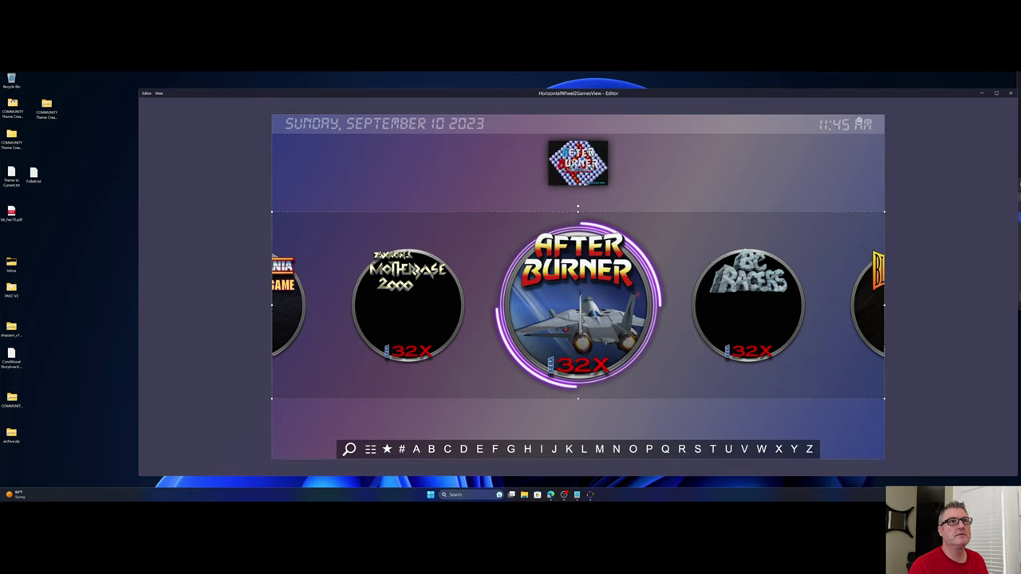
{"action": "left_click", "coordinate": [568, 193]}
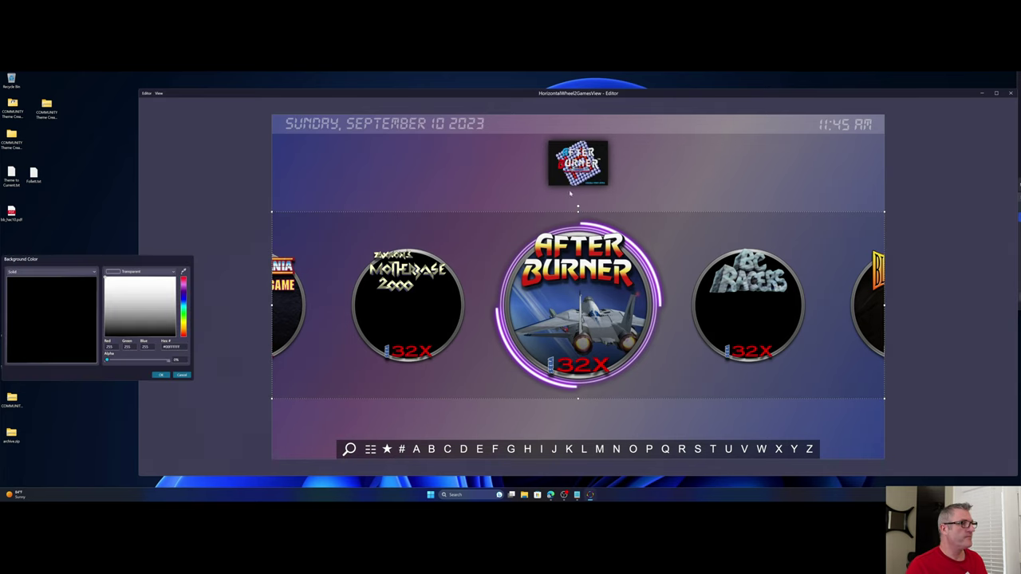
{"action": "left_click", "coordinate": [182, 375]}
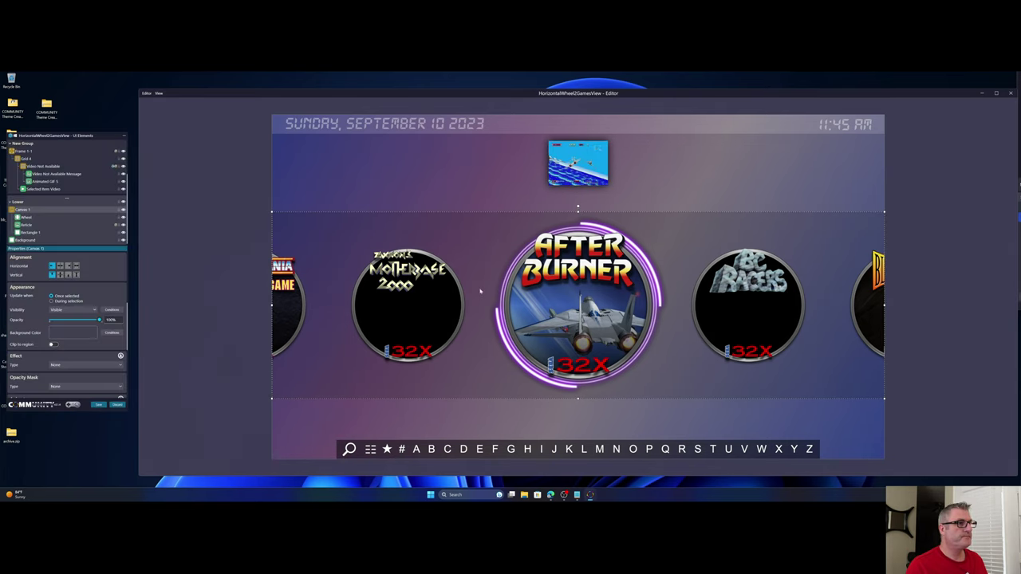
Discard the wheel view edits, open the _Theme Components theme, and preview its TextGamesView
{"action": "left_click", "coordinate": [119, 406]}
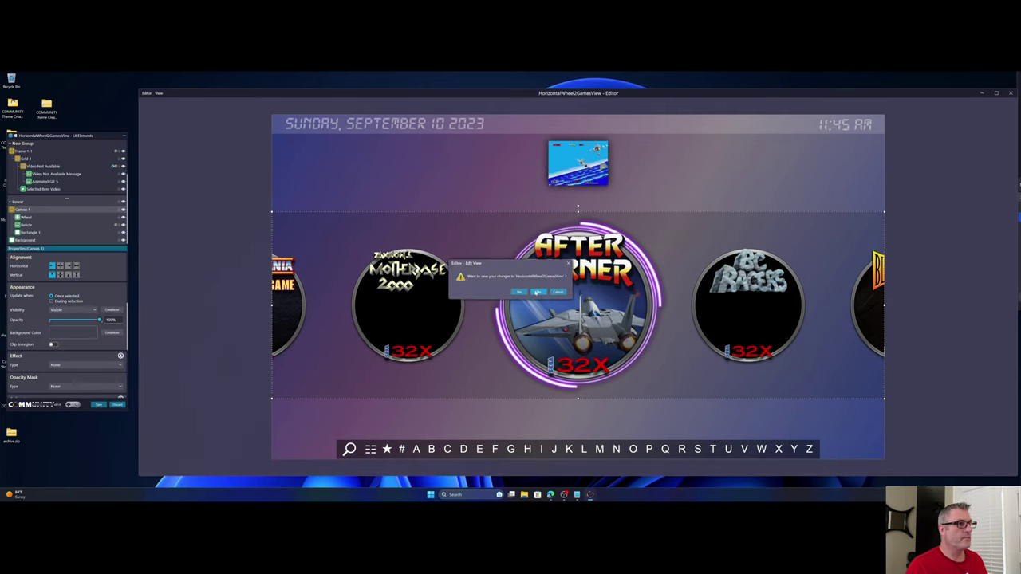
{"action": "left_click", "coordinate": [537, 292]}
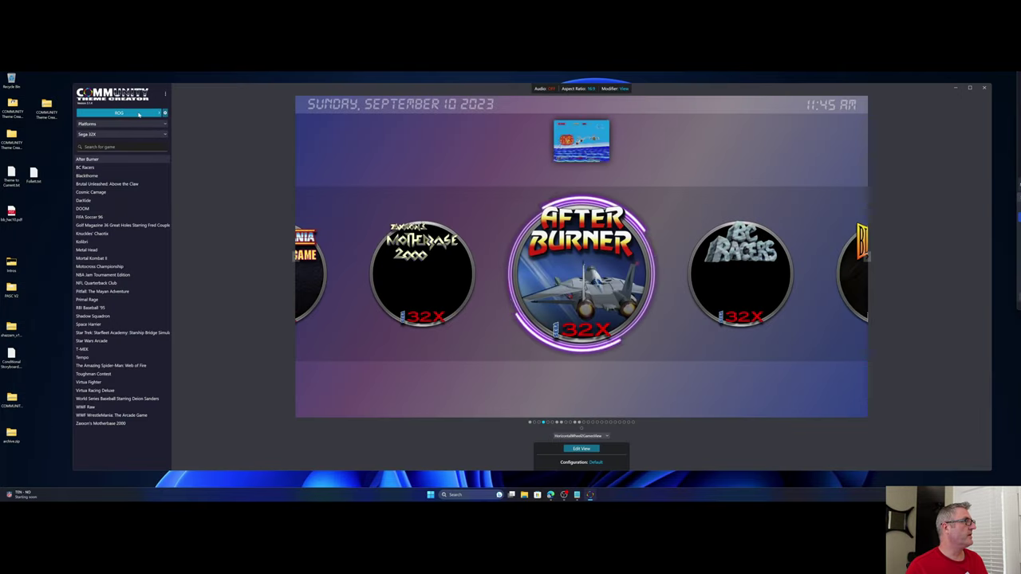
{"action": "left_click", "coordinate": [136, 115]}
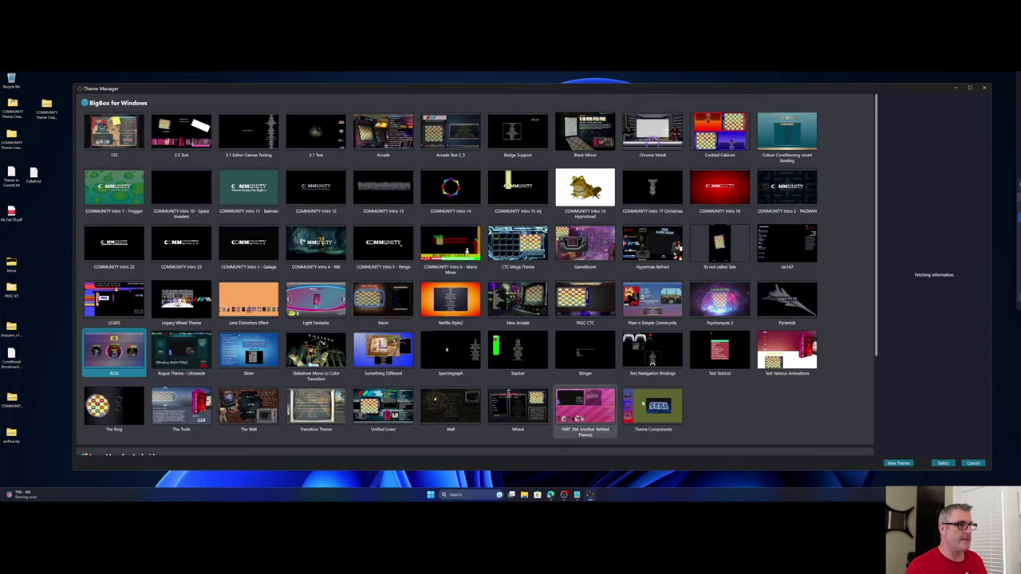
{"action": "double_click", "coordinate": [661, 404]}
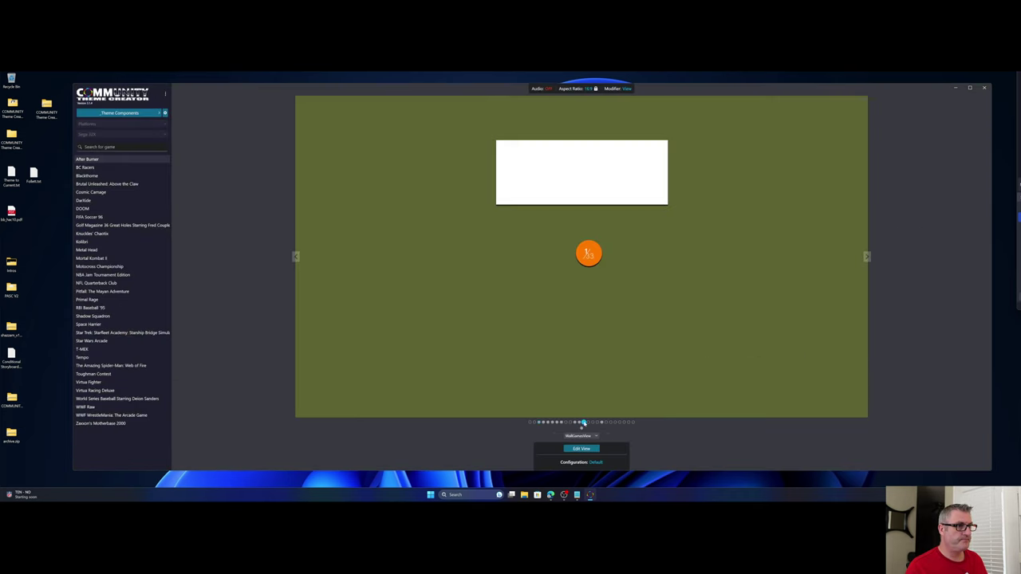
{"action": "left_click", "coordinate": [533, 422]}
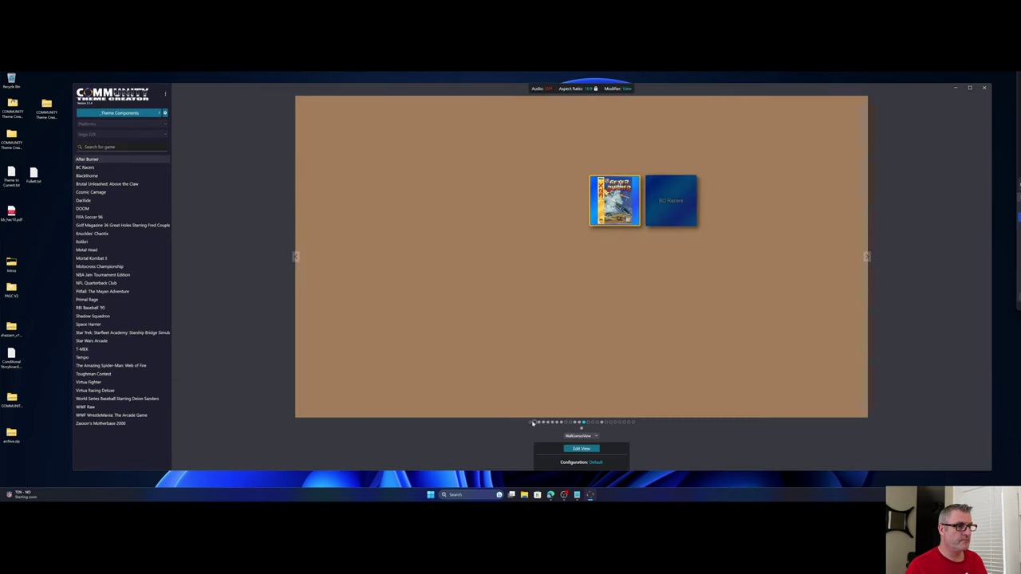
{"action": "left_click", "coordinate": [579, 422]}
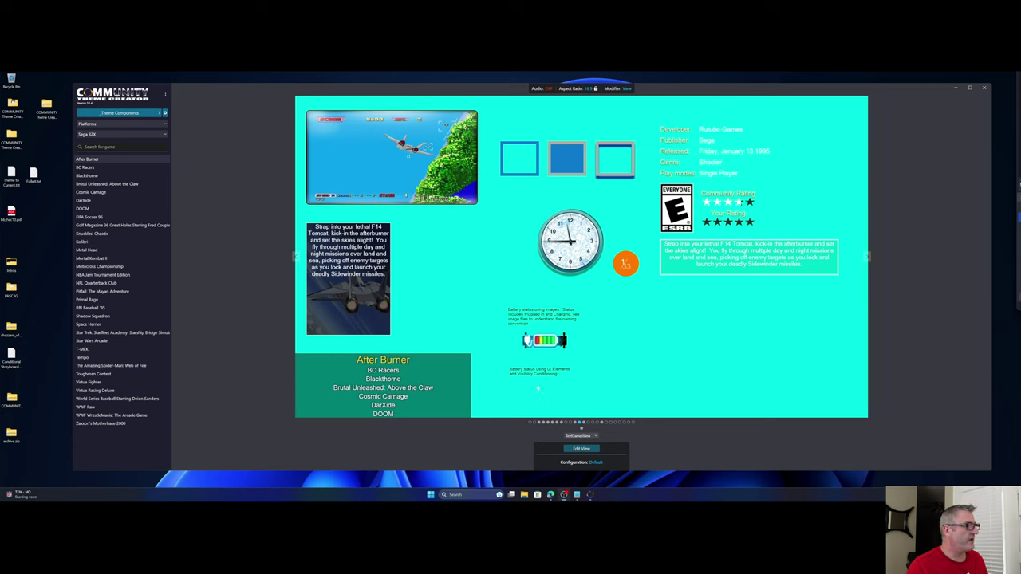
Open TextGamesView in the editor and scroll the Battery Indicator properties to the image naming table
{"action": "double_click", "coordinate": [524, 361]}
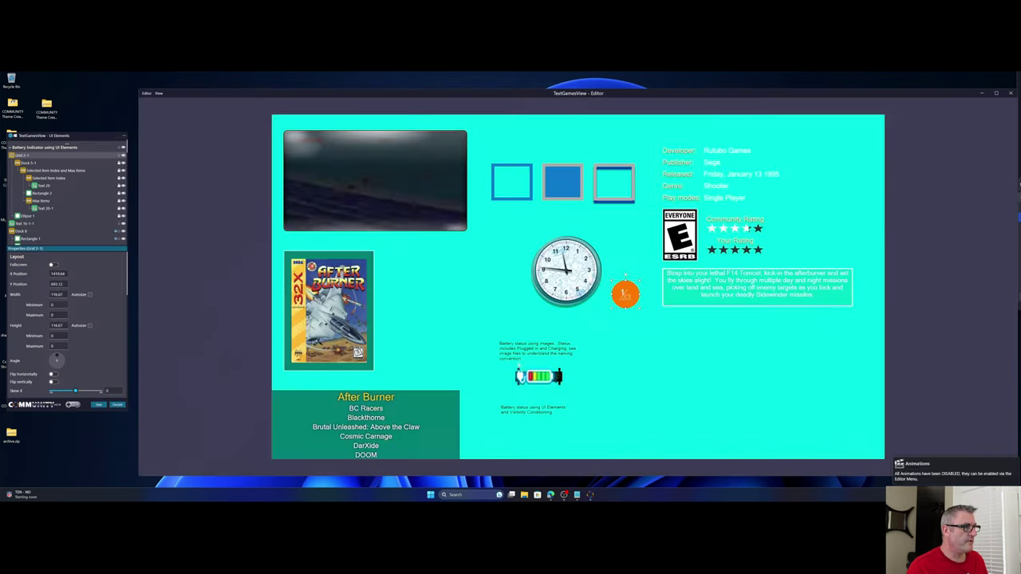
{"action": "scroll", "coordinate": [558, 354], "scroll_direction": "up", "scroll_amount": 3}
{"action": "scroll", "coordinate": [514, 382], "scroll_direction": "up", "scroll_amount": 5}
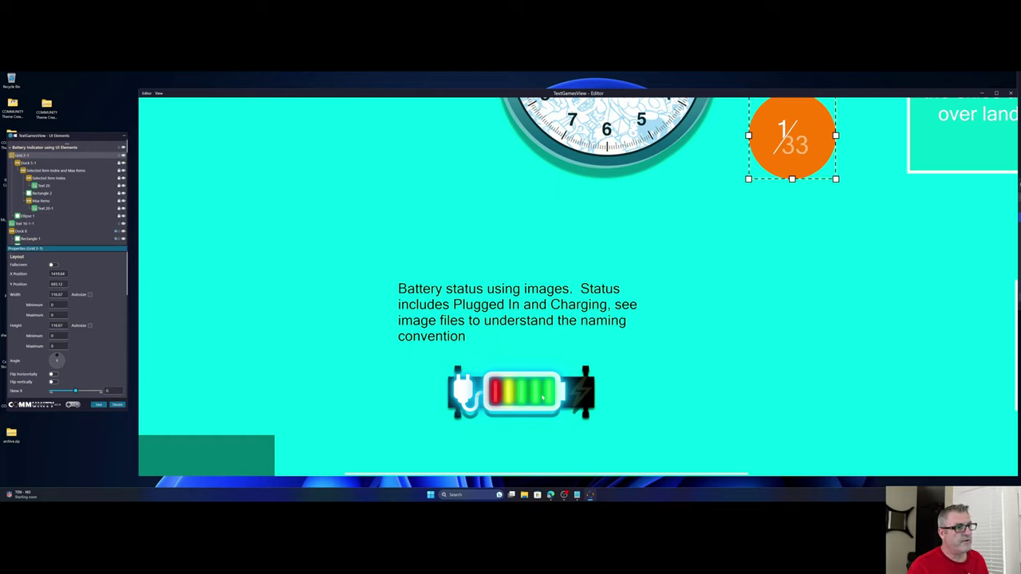
{"action": "left_click", "coordinate": [543, 396]}
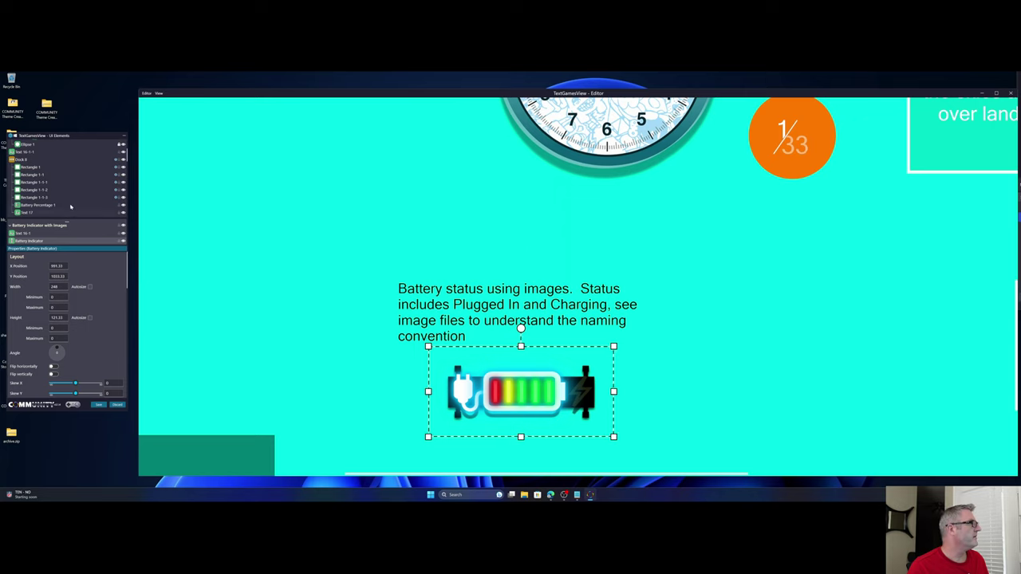
{"action": "scroll", "coordinate": [71, 206], "scroll_direction": "down", "scroll_amount": 2}
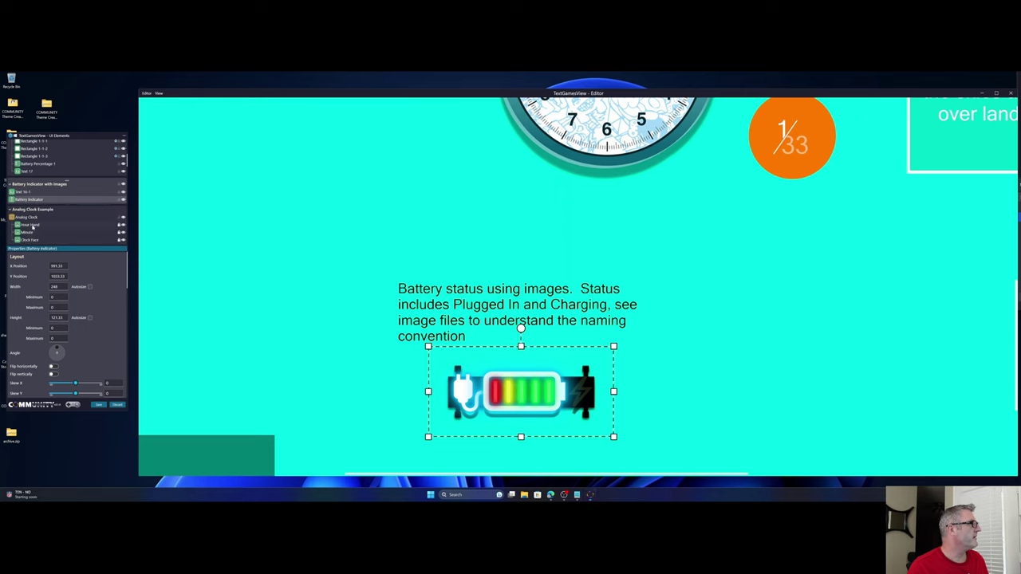
{"action": "scroll", "coordinate": [28, 287], "scroll_direction": "down", "scroll_amount": 10}
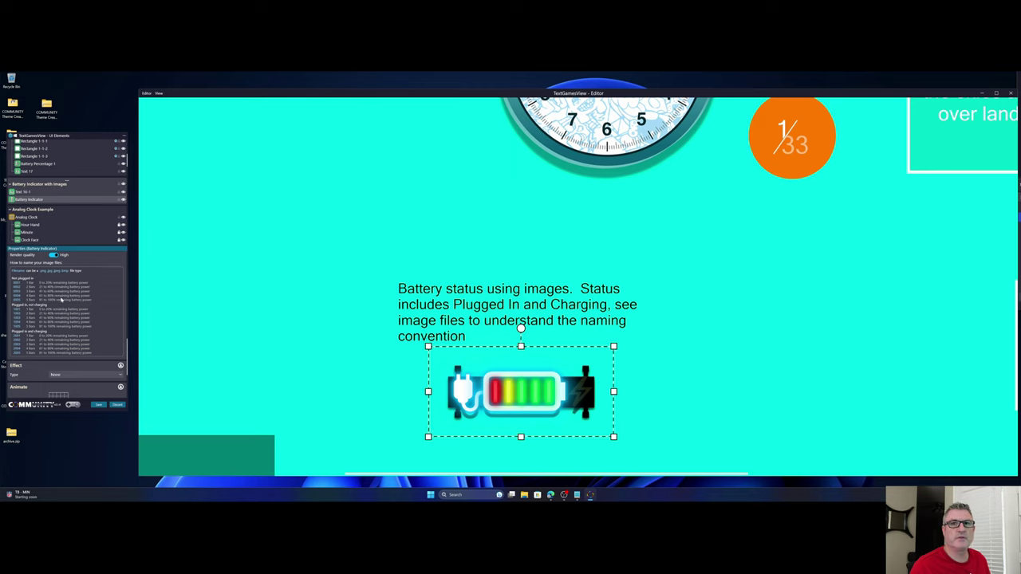
Discard the TextGamesView editor changes and switch the preview to SystemView
{"action": "left_click", "coordinate": [117, 405]}
{"action": "left_click", "coordinate": [533, 296]}
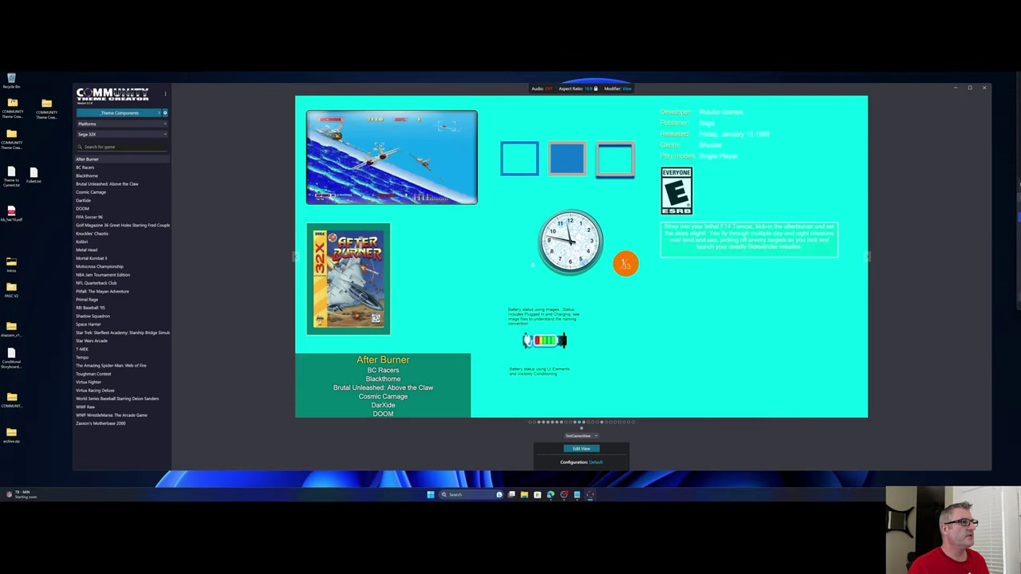
{"action": "left_click", "coordinate": [154, 110]}
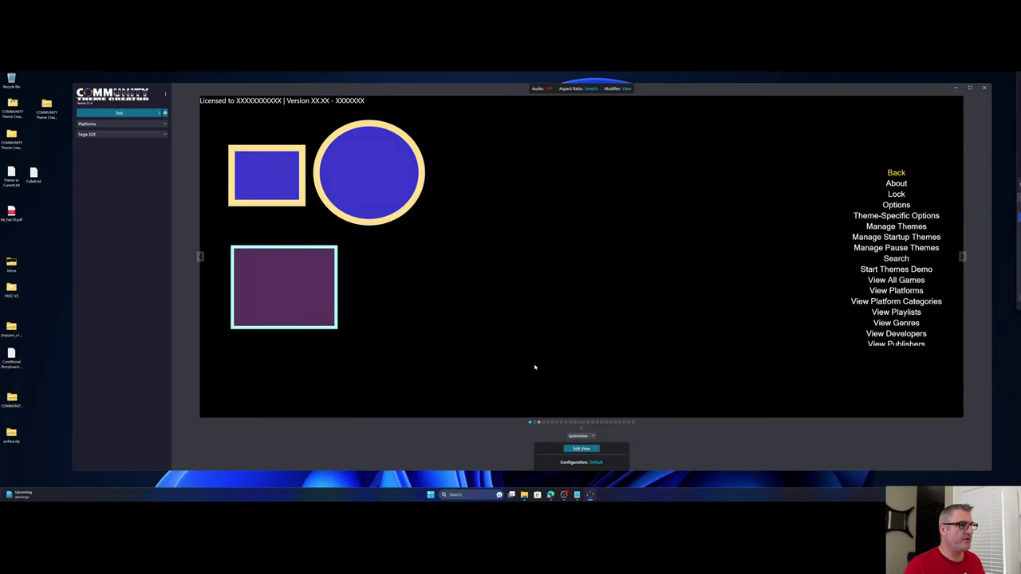
Open SystemView in the editor, enable animations, and select the top-left rectangle
{"action": "left_click", "coordinate": [581, 449]}
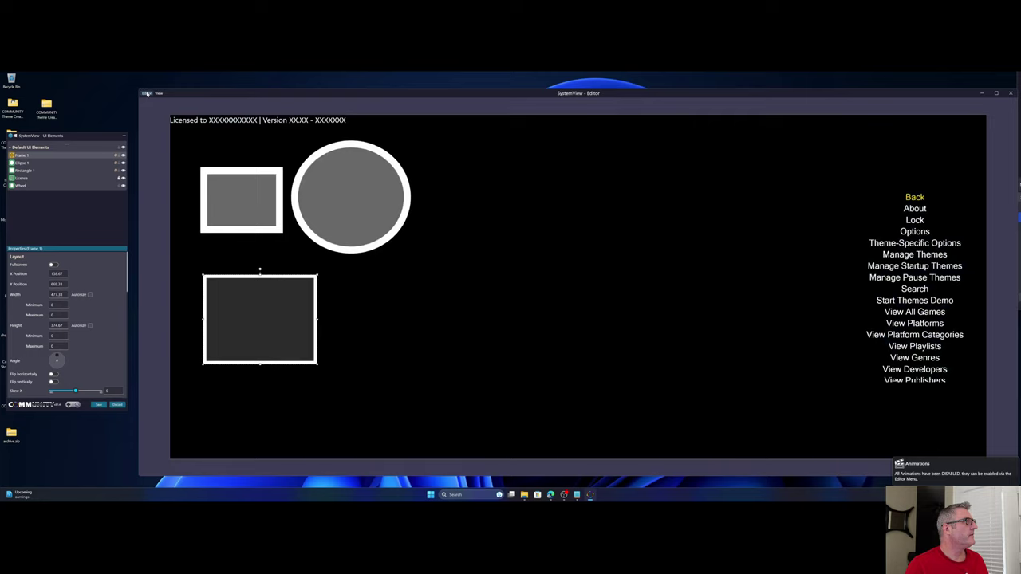
{"action": "left_click", "coordinate": [147, 94]}
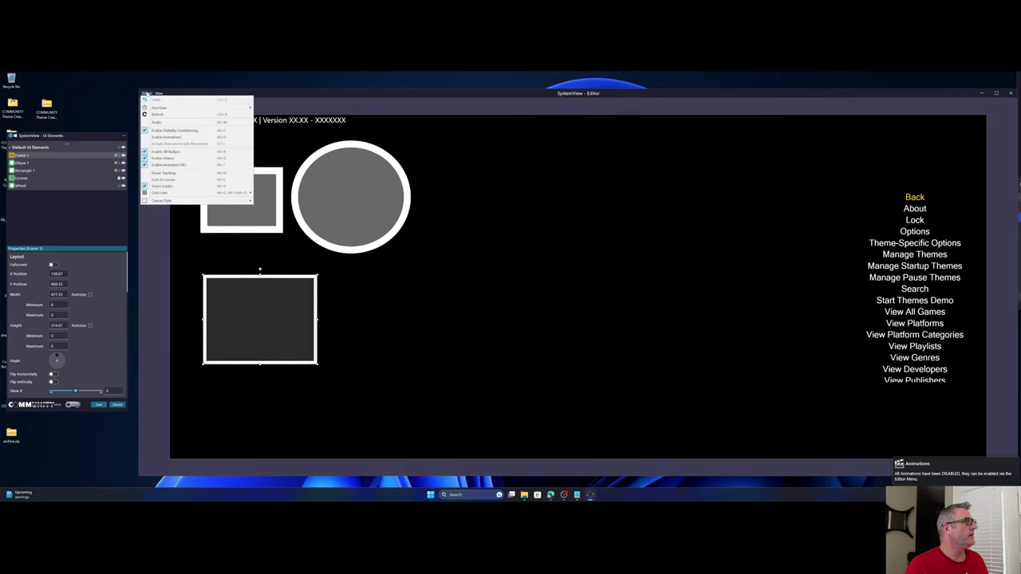
{"action": "left_click", "coordinate": [163, 137]}
{"action": "left_click", "coordinate": [150, 234]}
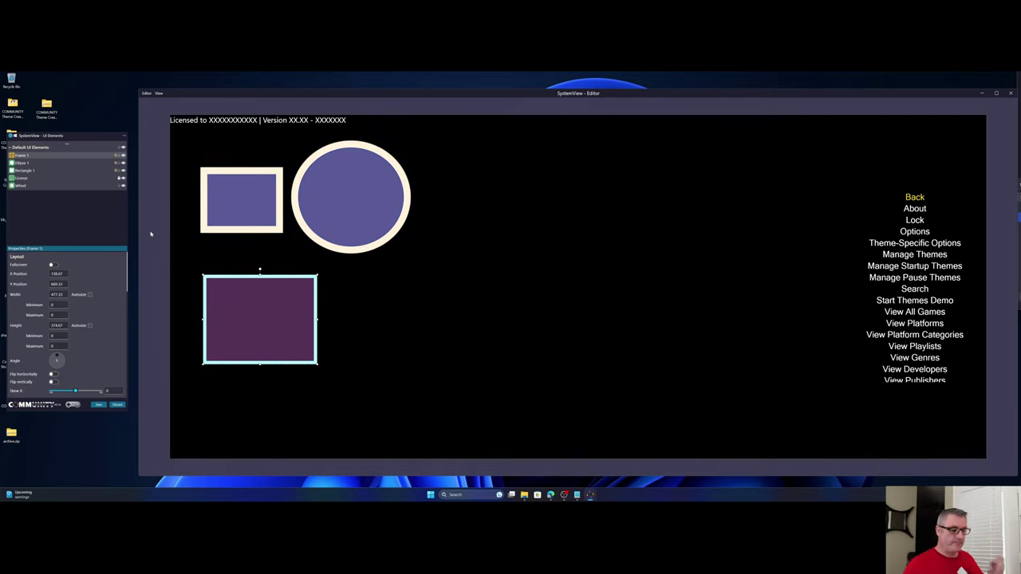
{"action": "left_click", "coordinate": [224, 203]}
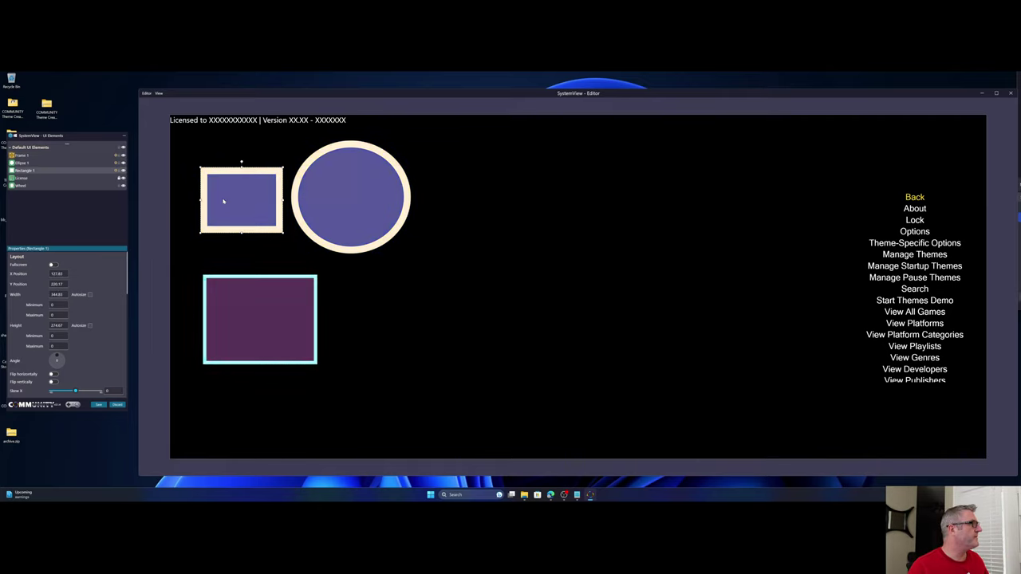
Raise the top-left rectangle's Border thickness from 28.83 to 39.23
{"action": "scroll", "coordinate": [111, 318], "scroll_direction": "down", "scroll_amount": 5}
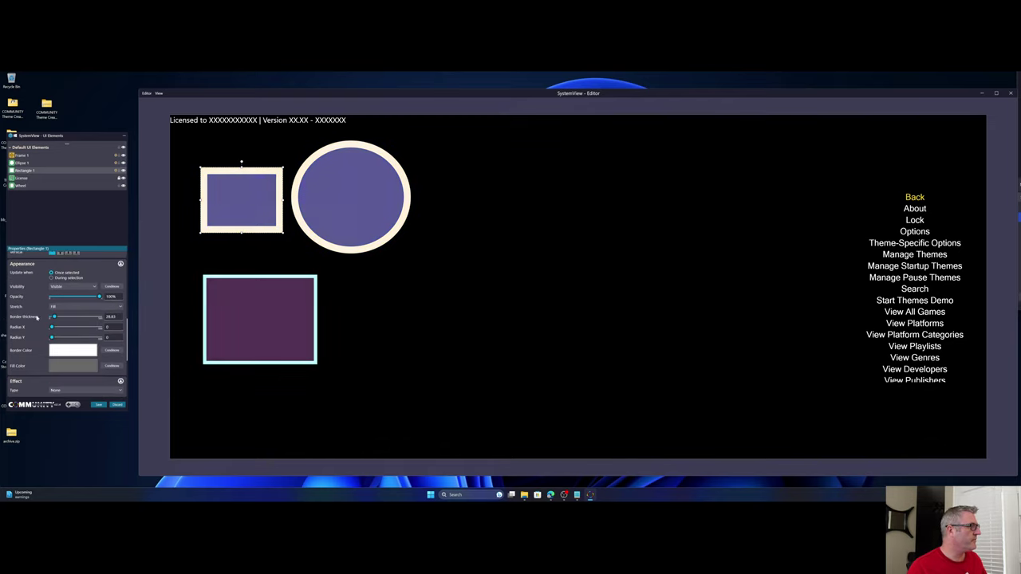
{"action": "scroll", "coordinate": [38, 317], "scroll_direction": "up", "scroll_amount": 3}
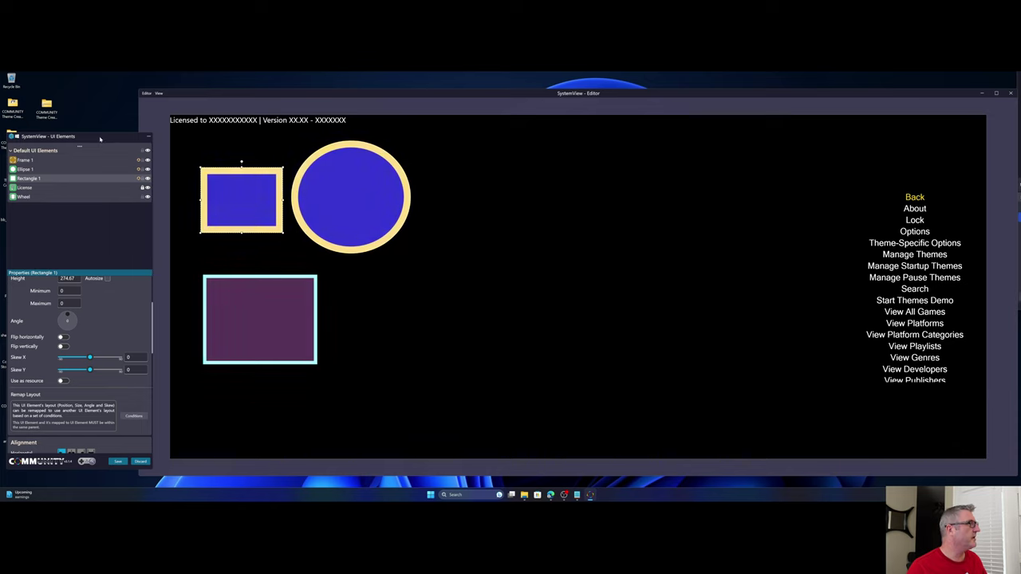
{"action": "scroll", "coordinate": [36, 316], "scroll_direction": "up", "scroll_amount": 1}
{"action": "left_click_drag", "start_coordinate": [98, 136], "coordinate": [95, 120]}
{"action": "scroll", "coordinate": [42, 326], "scroll_direction": "down", "scroll_amount": 2}
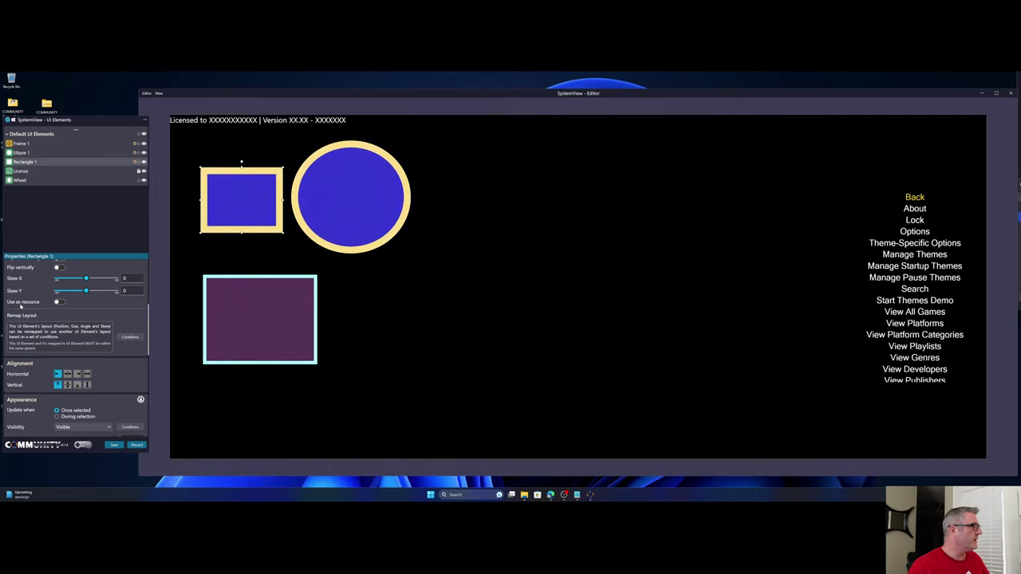
{"action": "scroll", "coordinate": [21, 305], "scroll_direction": "down", "scroll_amount": 2}
{"action": "scroll", "coordinate": [21, 305], "scroll_direction": "down", "scroll_amount": 3}
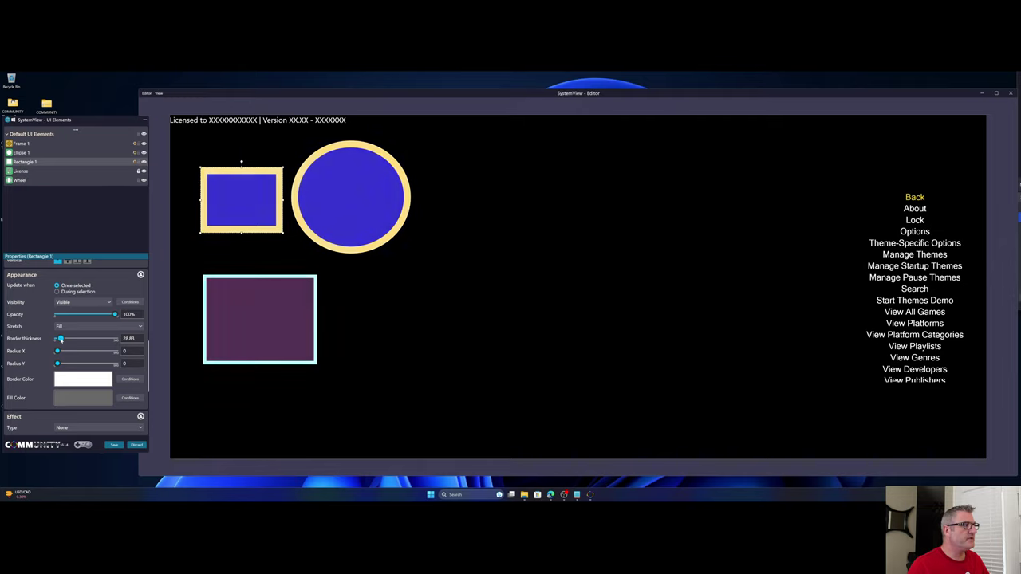
{"action": "left_click_drag", "start_coordinate": [59, 338], "coordinate": [63, 339]}
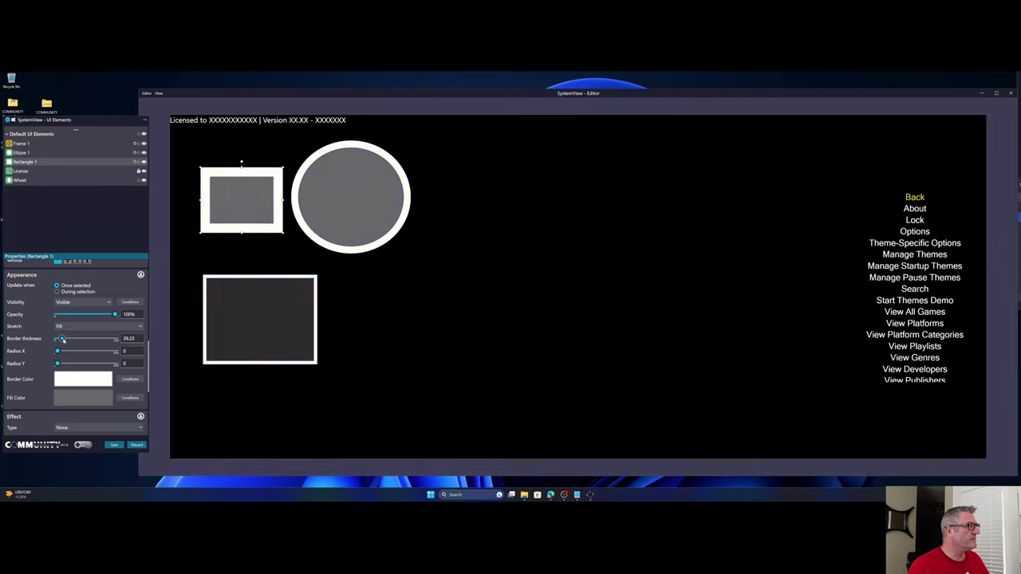
Try a thicker circle border, restore it to 28.83, then select Frame 1
{"action": "left_click", "coordinate": [325, 231]}
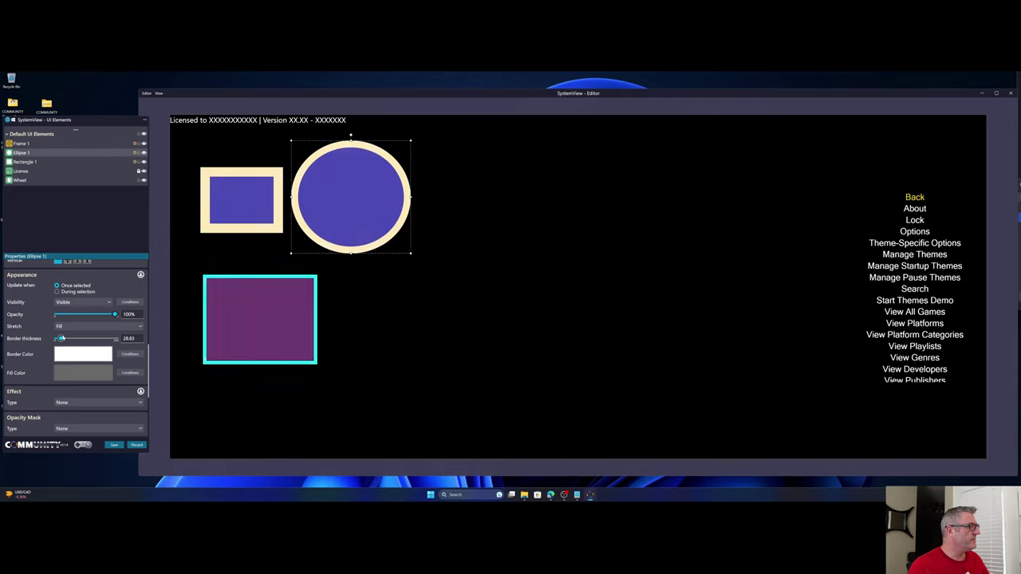
{"action": "left_click_drag", "start_coordinate": [61, 338], "coordinate": [59, 339]}
{"action": "left_click", "coordinate": [216, 343]}
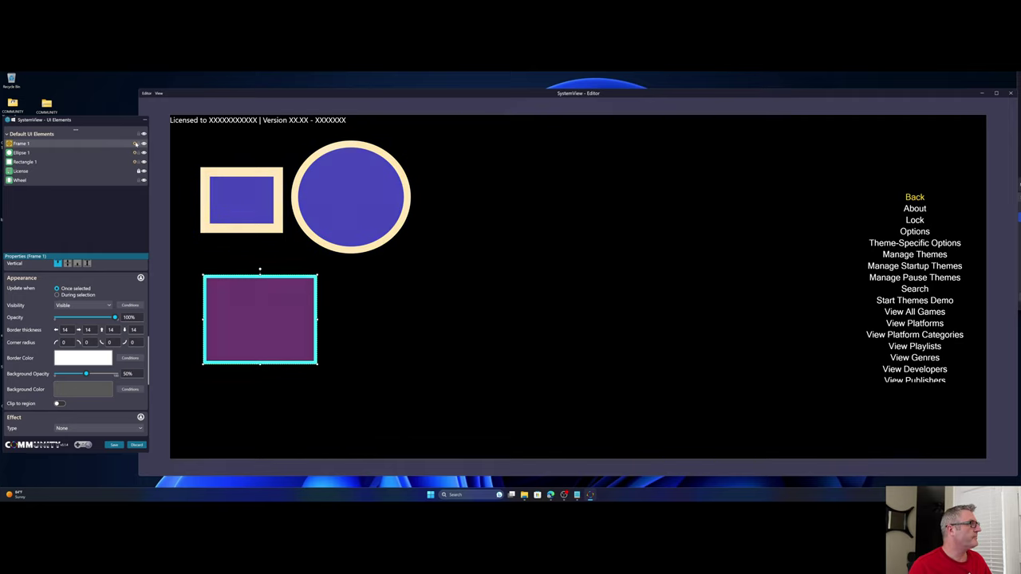
Review Frame 1's first animation, keeping Background Color as its animated property
{"action": "scroll", "coordinate": [76, 351], "scroll_direction": "down", "scroll_amount": 3}
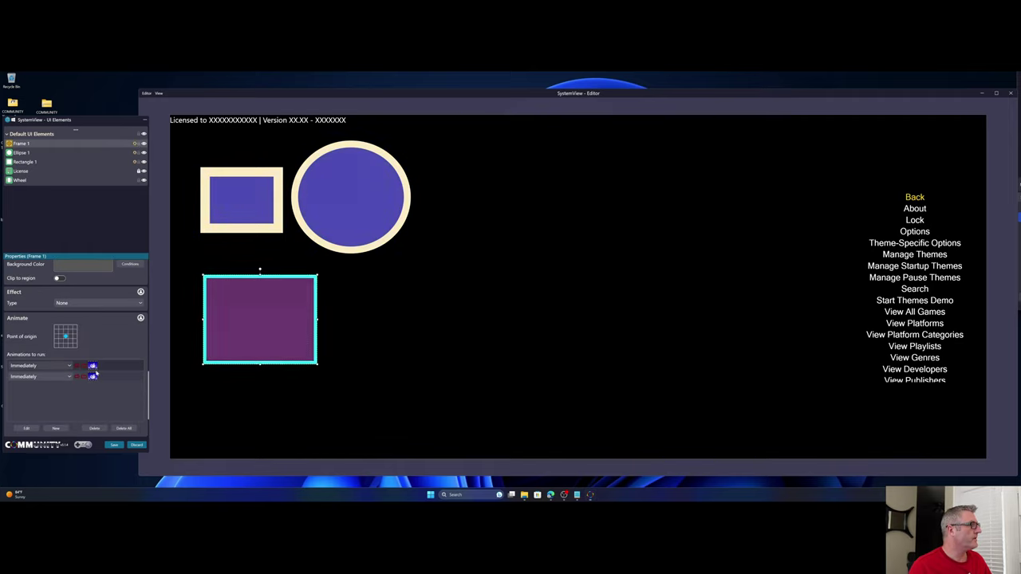
{"action": "left_click", "coordinate": [92, 366]}
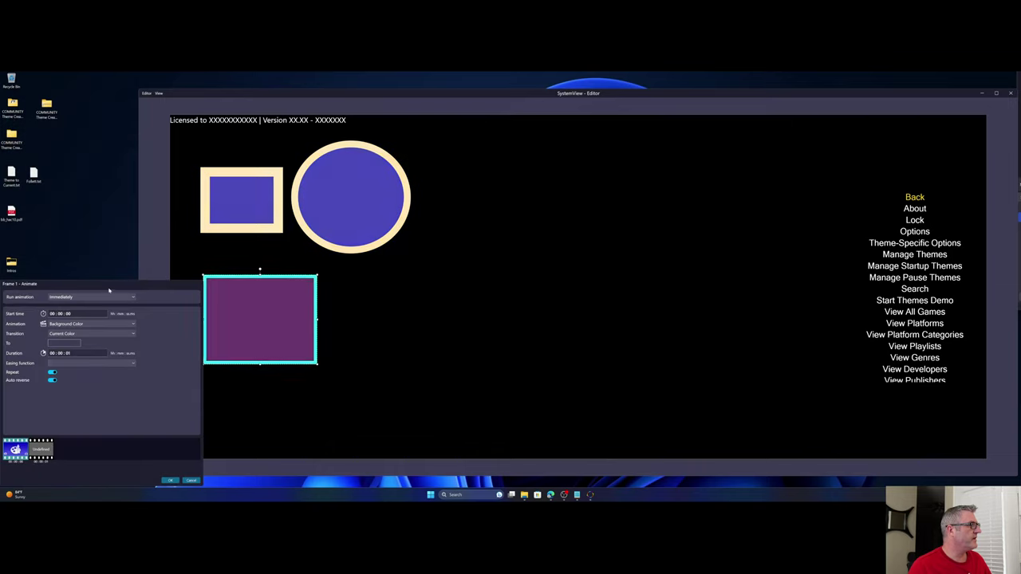
{"action": "left_click_drag", "start_coordinate": [109, 290], "coordinate": [115, 226]}
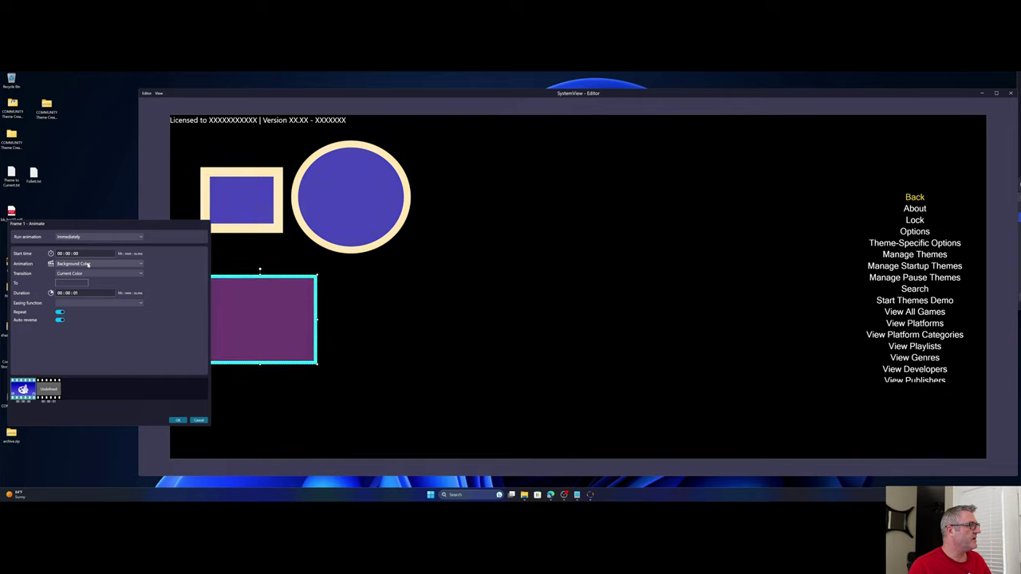
{"action": "left_click", "coordinate": [89, 264]}
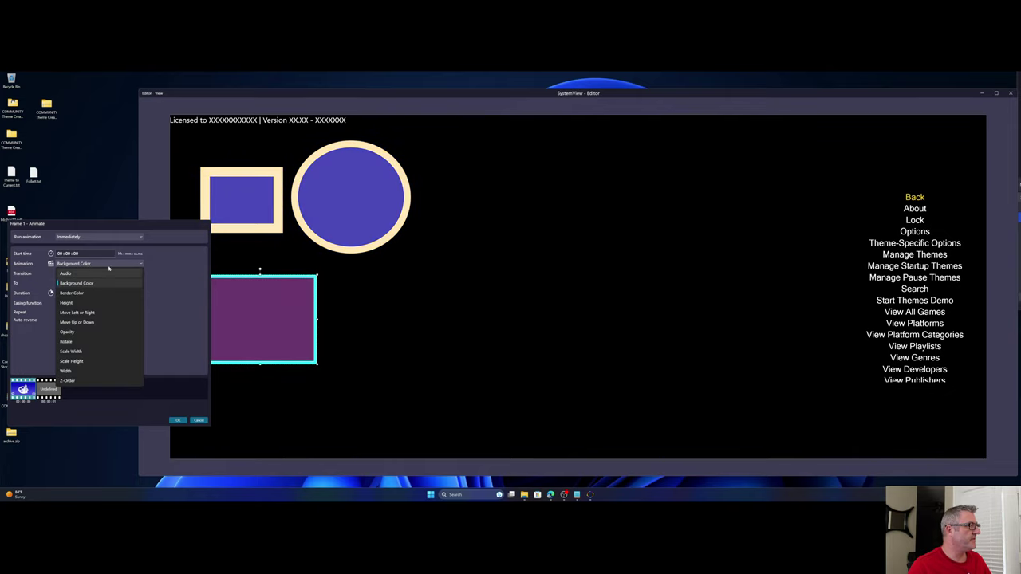
{"action": "left_click", "coordinate": [148, 227]}
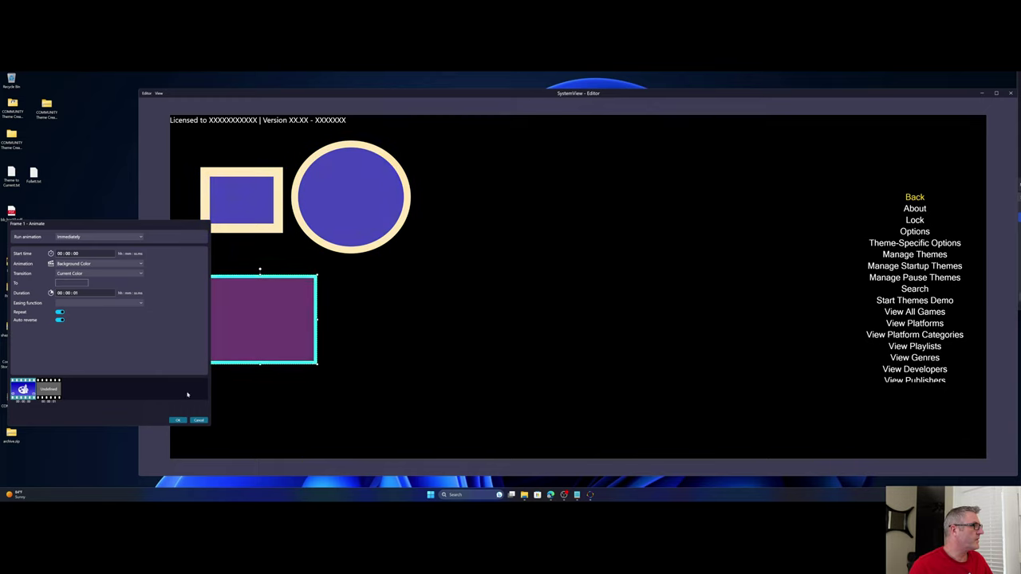
{"action": "left_click", "coordinate": [177, 420]}
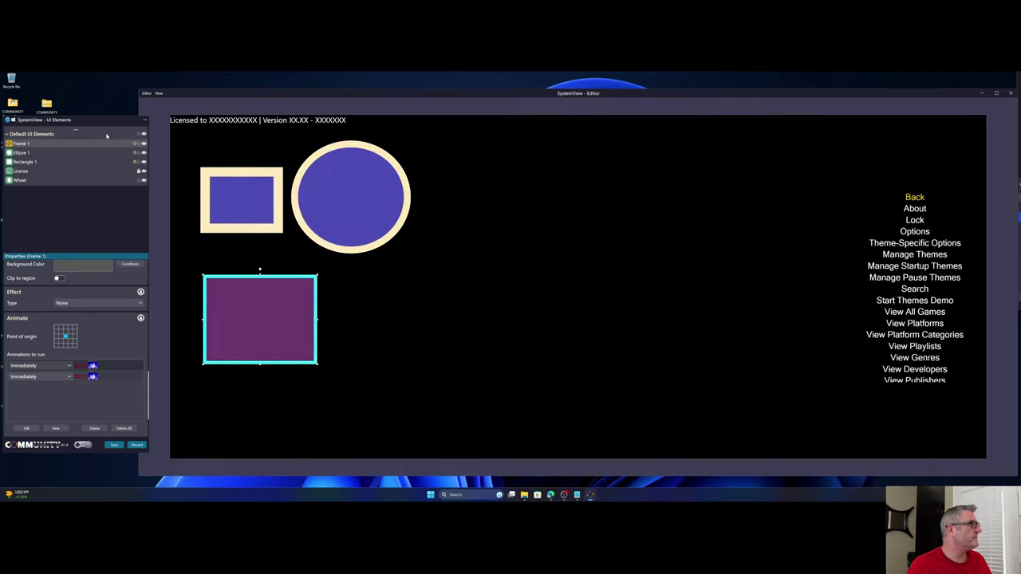
{"action": "left_click_drag", "start_coordinate": [109, 119], "coordinate": [106, 108]}
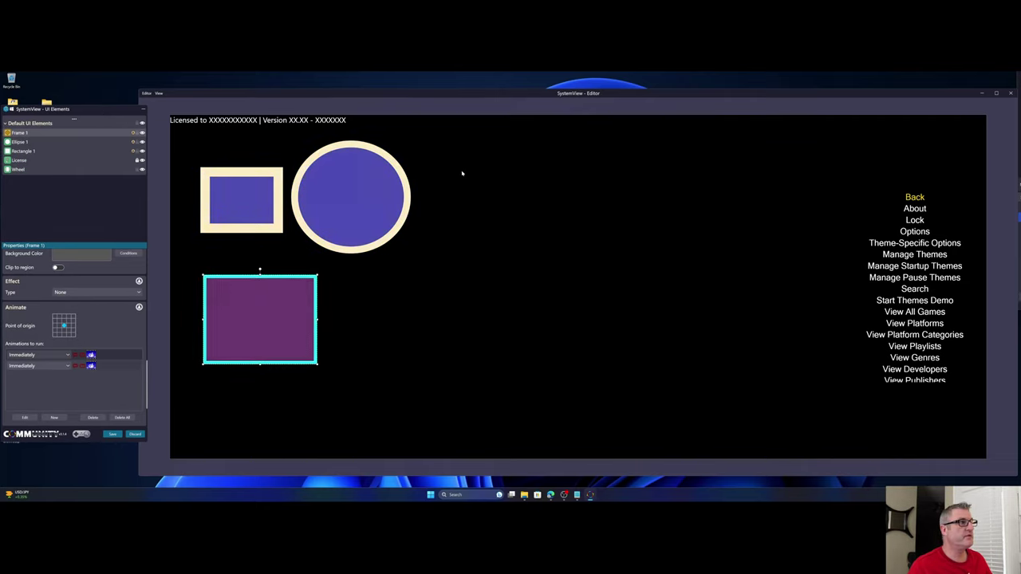